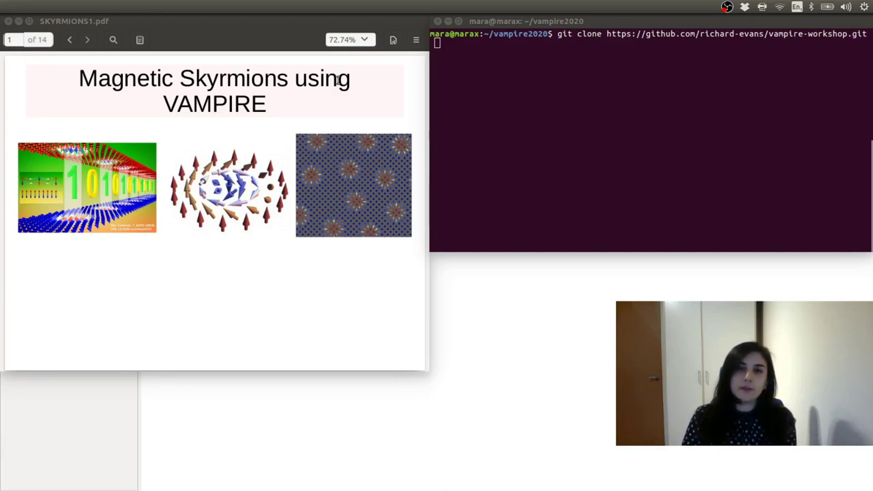
- Move SKYRMIONS1.pdf to page 2 of 14, which shows DMI equations (1)–(6)
scroll(337, 80, down, 5)
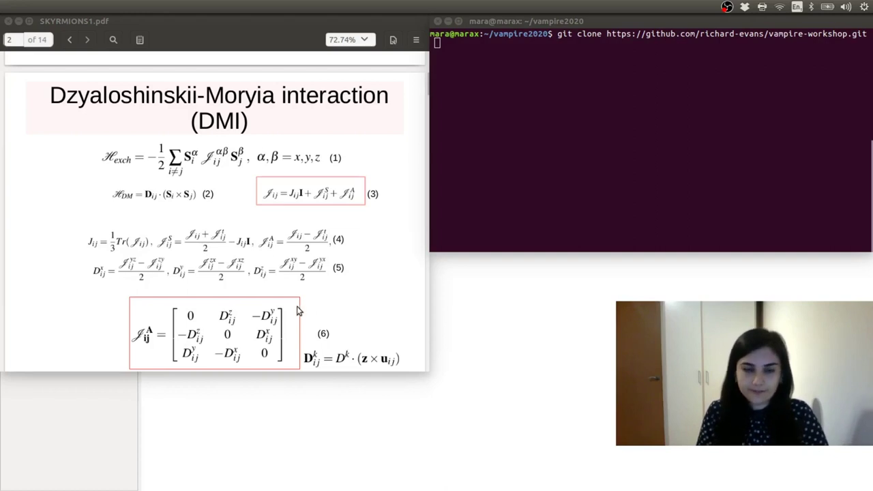
key(Right)
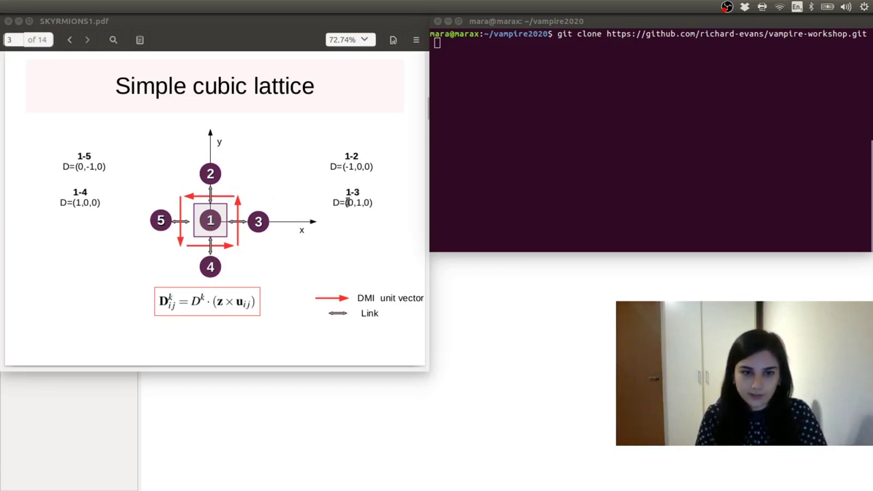
- Page past the Simple cubic lattice and Add DMI slides to page 9, the .ucf answer slide
scroll(341, 212, down, 5)
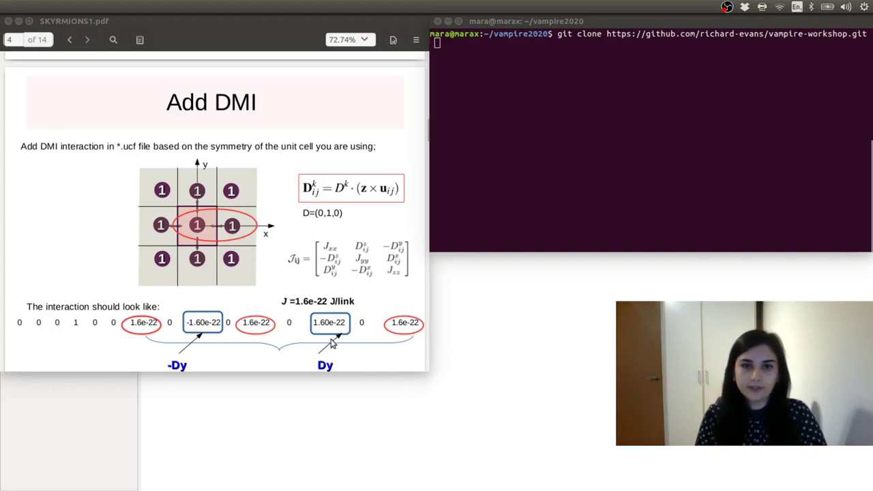
scroll(330, 319, down, 10)
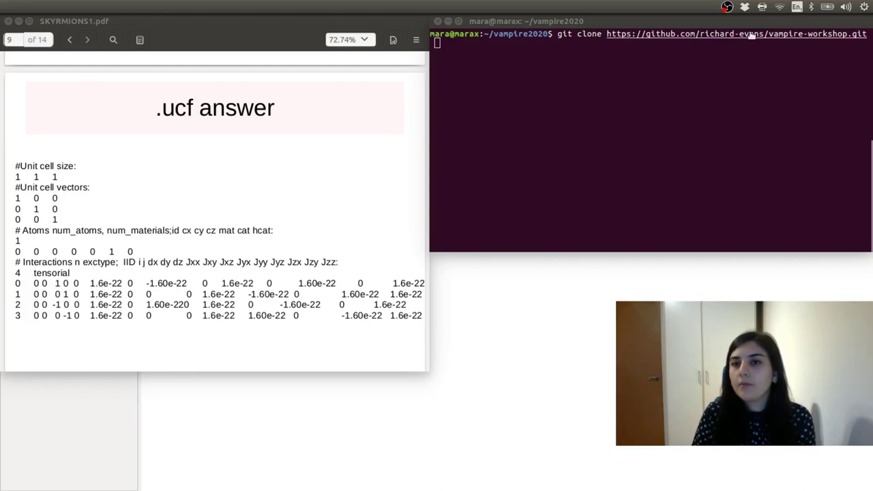
click(807, 81)
- Run the git clone of vampire-workshop, then enter the repository and list its contents
key(Return)
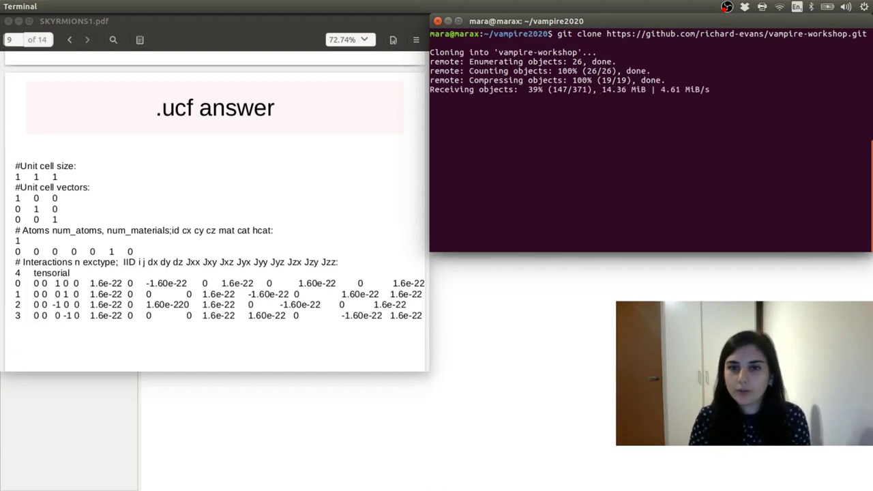
text(cd vampire)
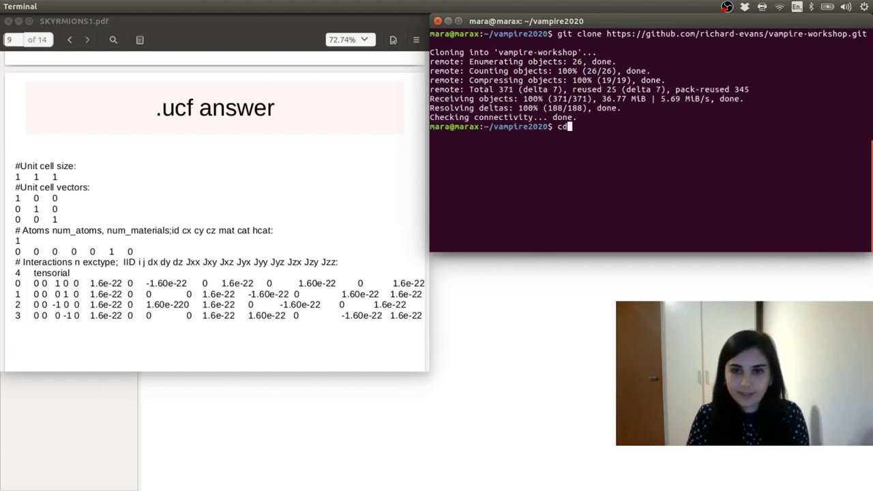
key(Tab)
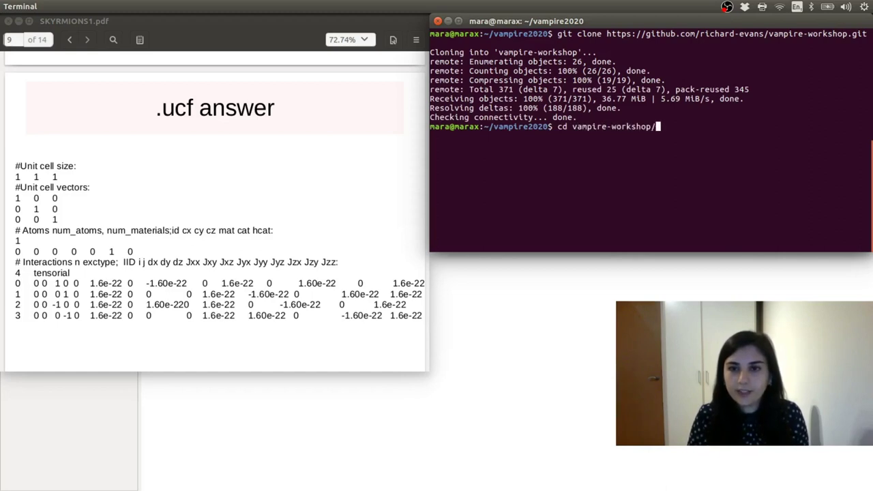
key(Return)
text(ls)
key(Return)
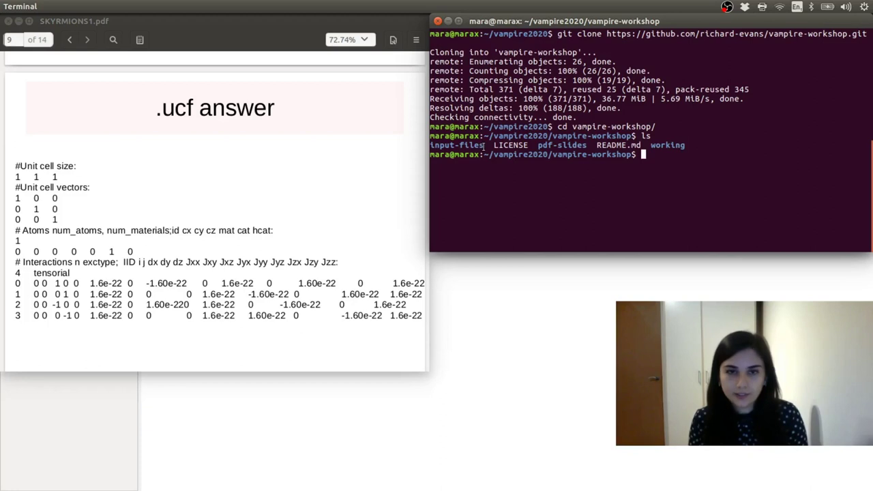
- Go into input-files, then the skyrmions folder, and list its four exercise subfolders
text(cd in)
key(Tab)
key(Return)
text(ls)
key(Return)
text(cd )
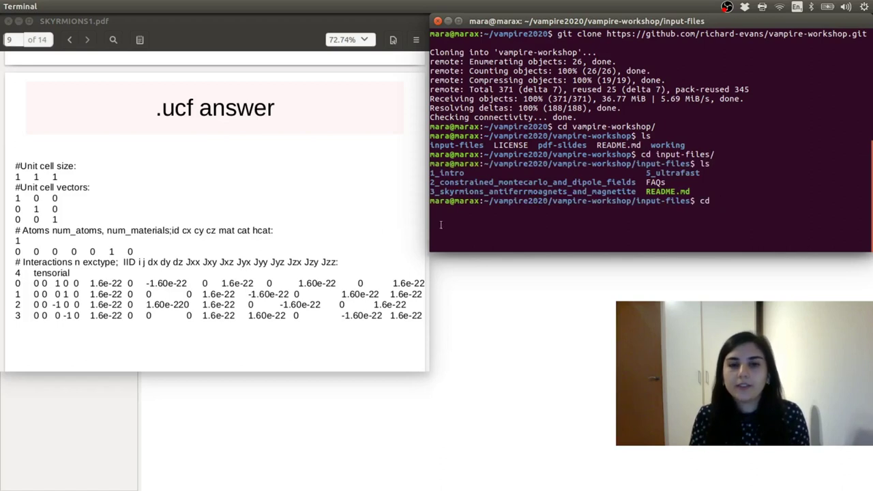
text(3)
key(Tab)
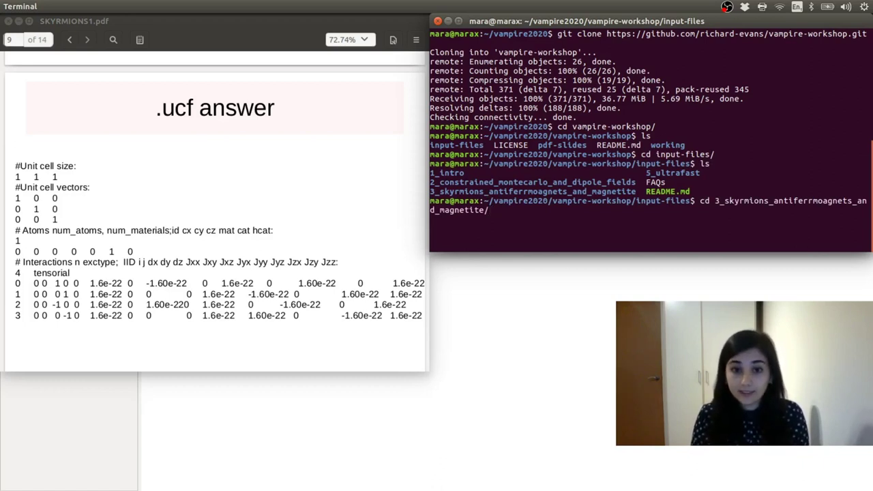
key(Return)
text(ls)
key(Return)
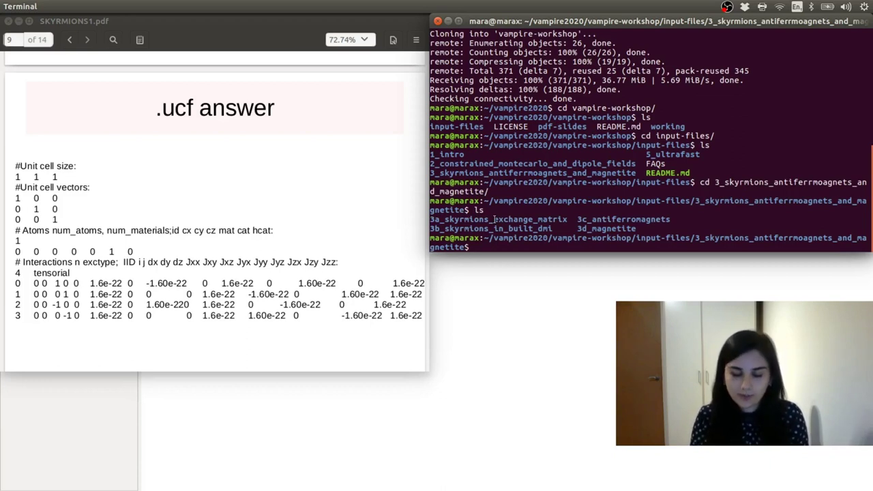
- Enter 3a_skyrmions_exchange_matrix, list its files, and close the SKYRMIONS1.pdf slides
text(cd 3a)
key(Tab)
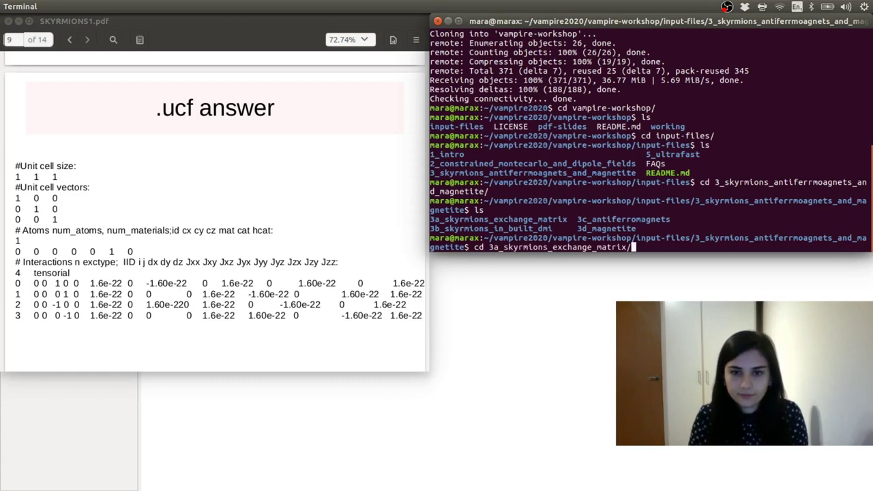
key(Return)
text(ls)
key(Return)
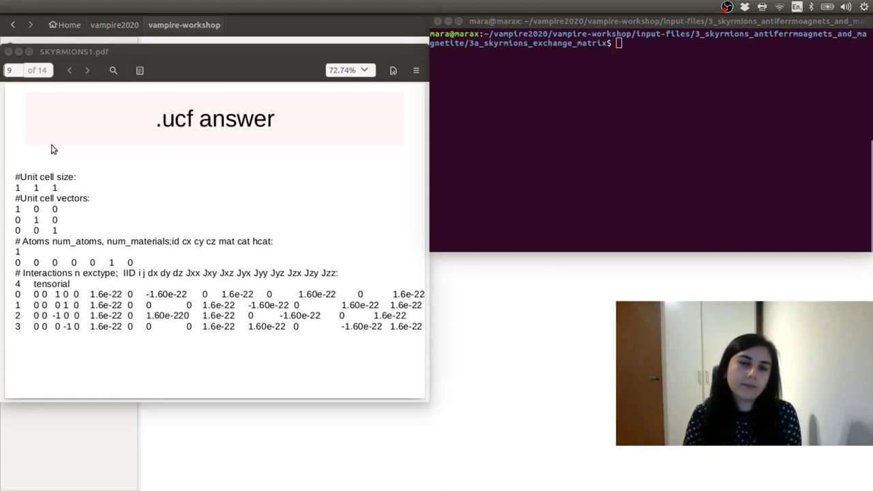
click(9, 51)
click(560, 144)
key(ctrl+super+Up)
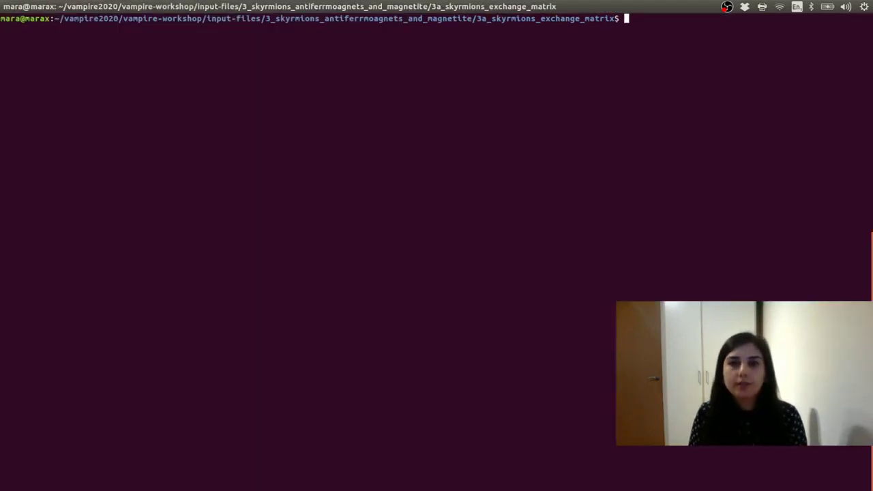
text(vi file.ucf)
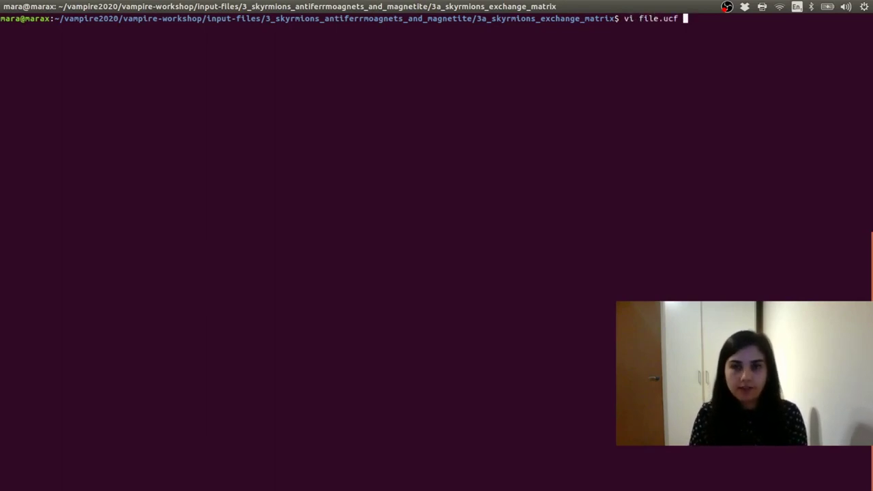
key(Return)
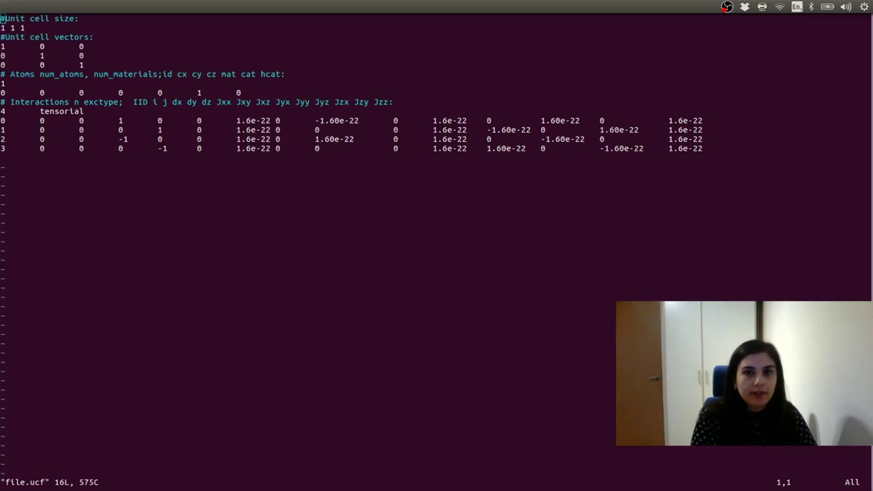
mouse_move(1, 95)
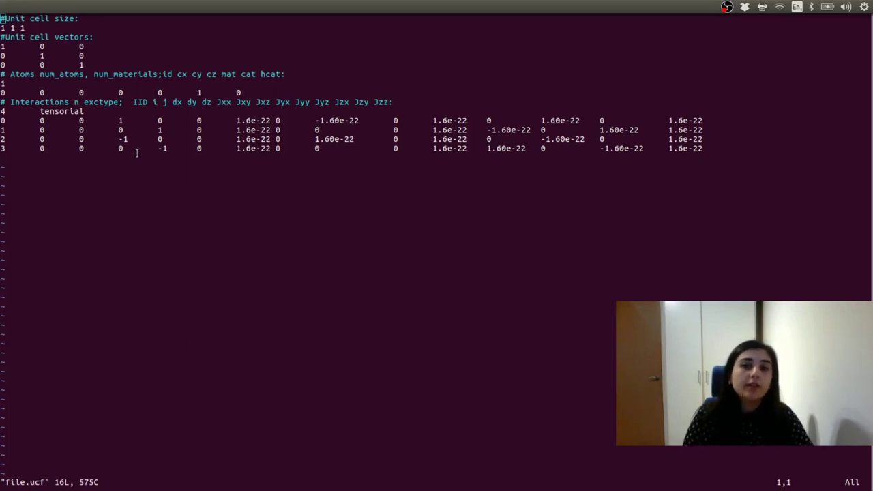
click(61, 111)
triple_click(62, 111)
click(61, 123)
drag(2, 121, 720, 149)
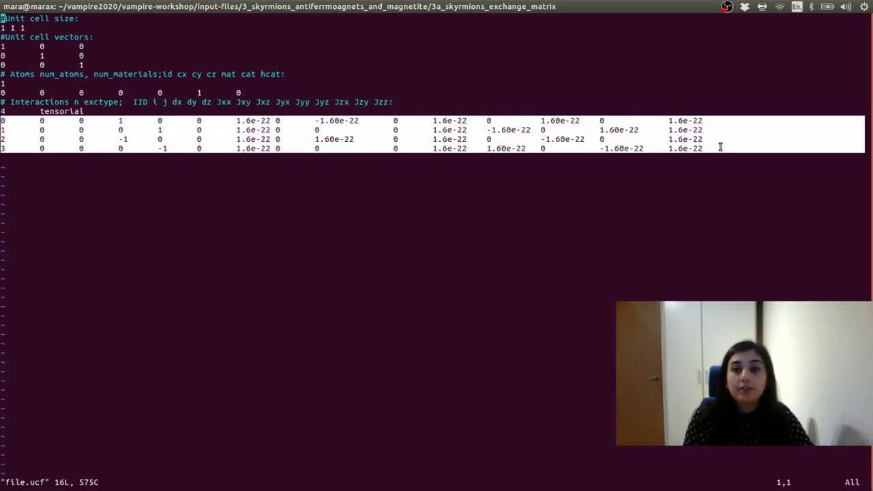
drag(232, 120, 724, 121)
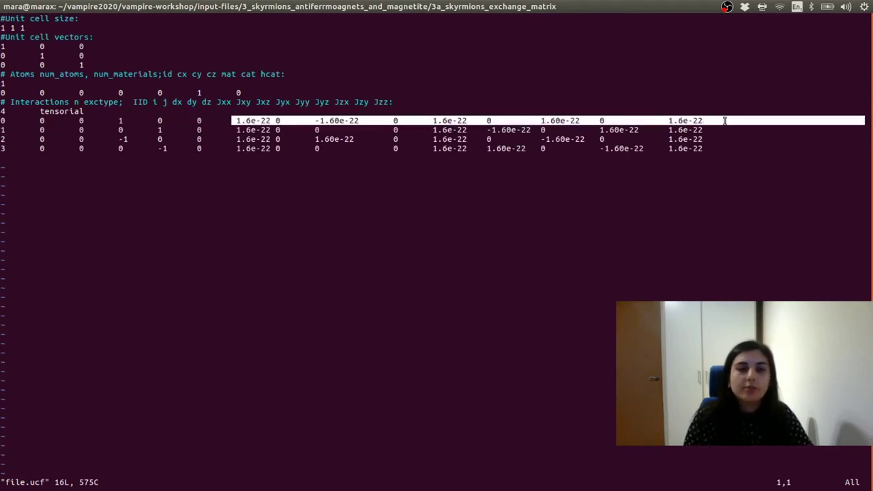
drag(232, 121, 267, 121)
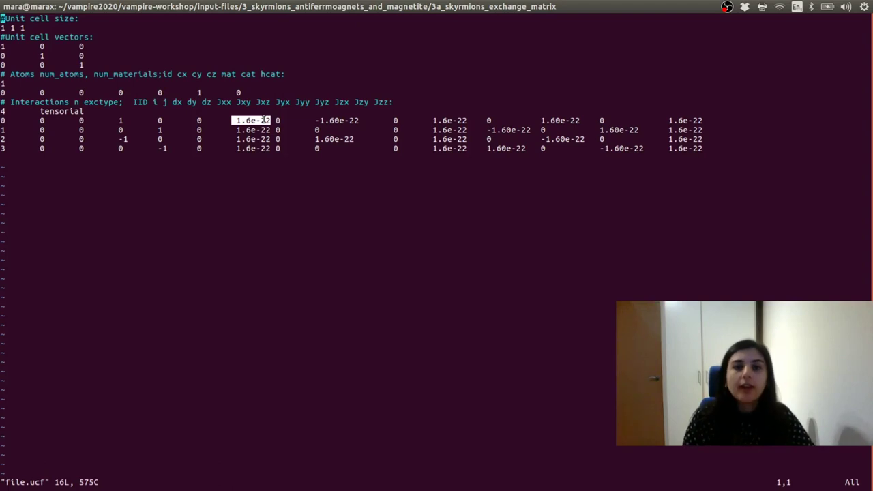
drag(316, 129, 353, 121)
click(334, 121)
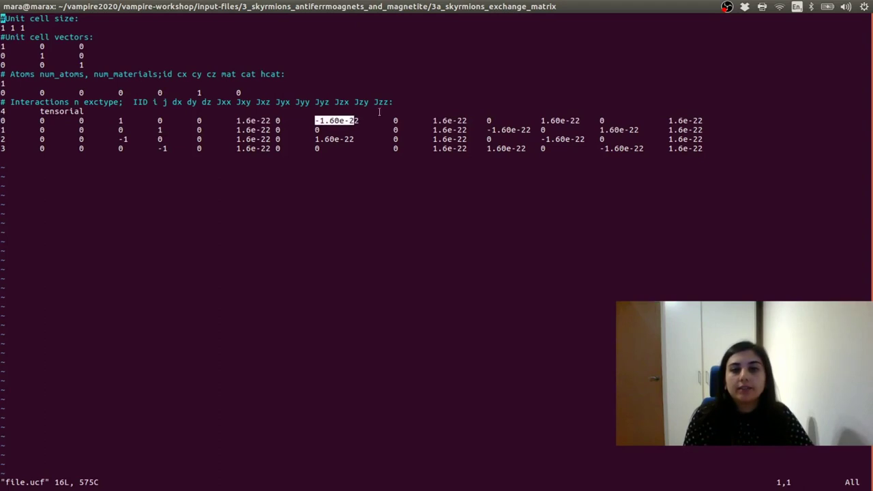
click(516, 102)
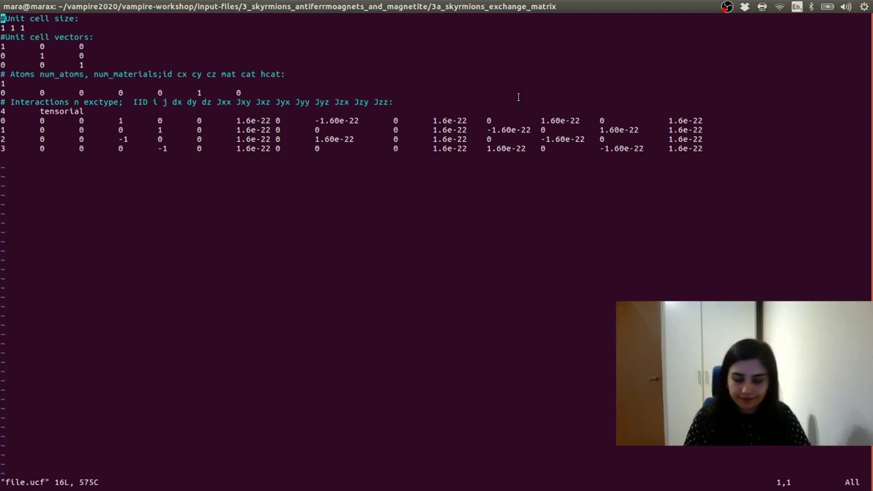
- Quit the unit cell file with :q! and open the input file with vi input
text(:)
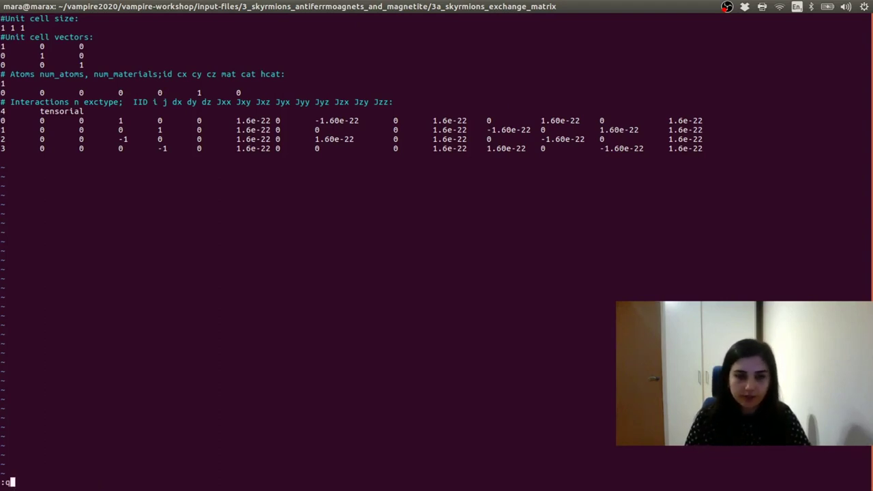
text(q!)
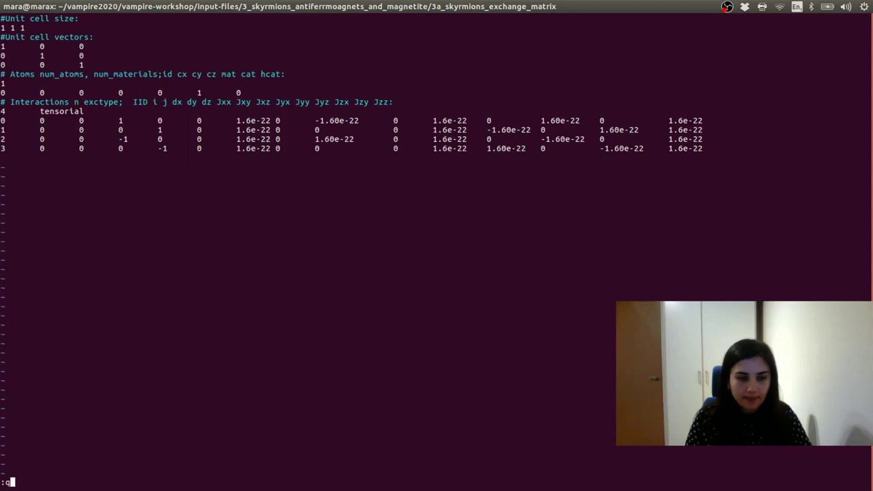
key(Return)
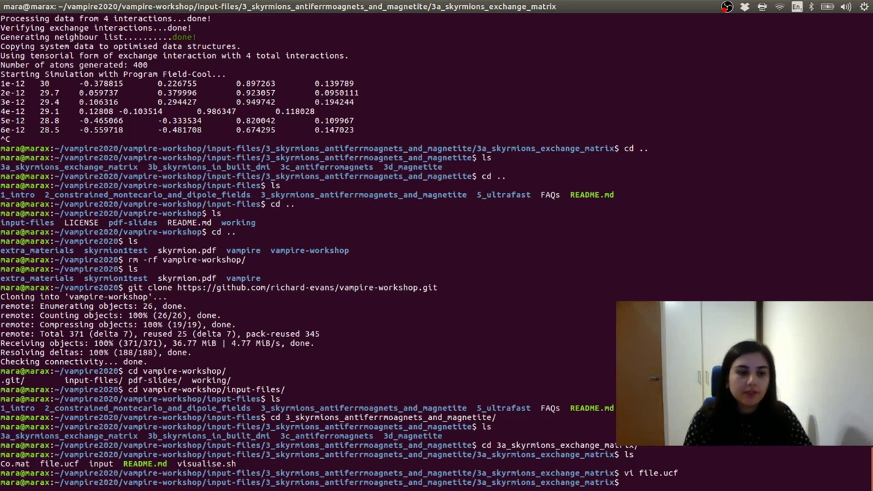
text(vi input)
key(Return)
key(Down)
key(Down)
key(Down)
key(Down)
key(Down)
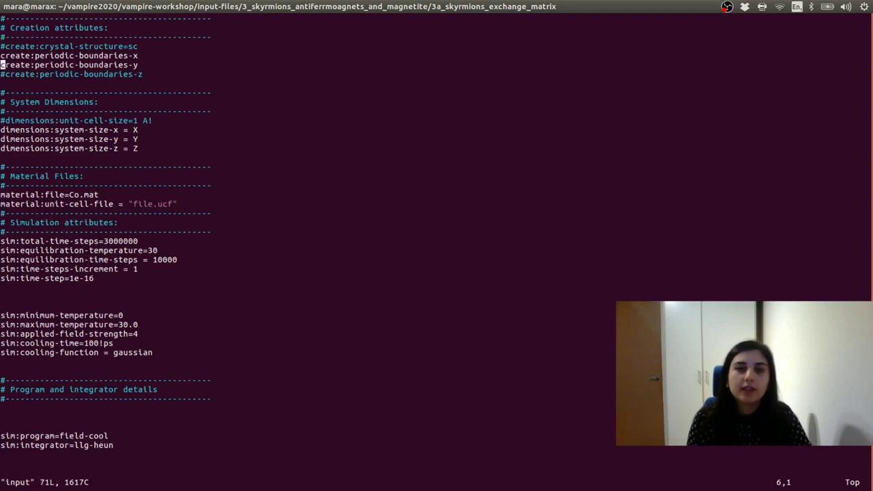
key(Up)
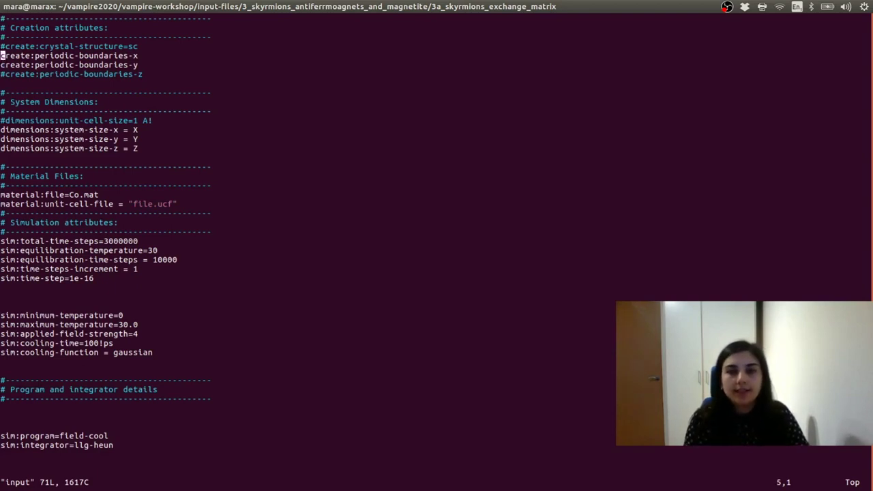
key(Down)
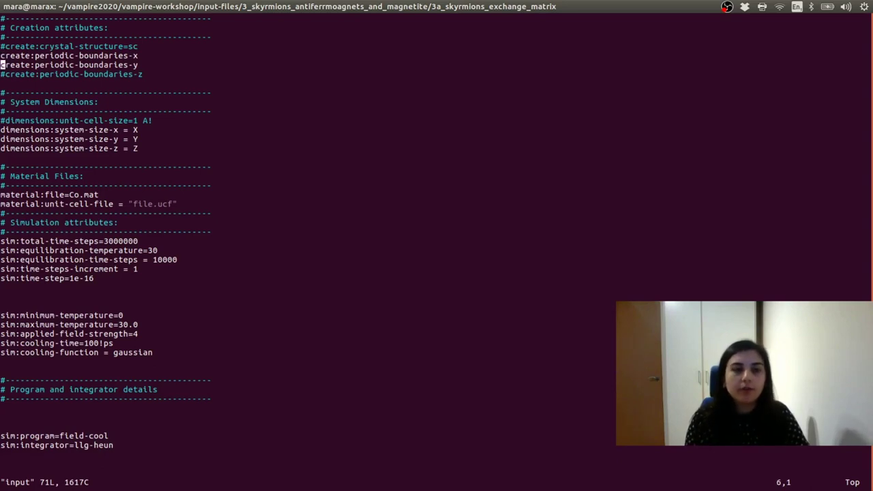
key(Down)
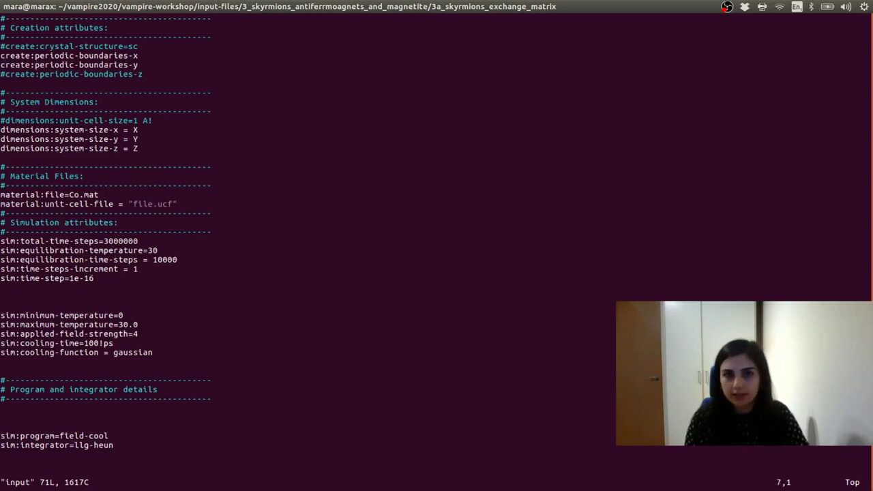
key(Down)
key(Down)
key(Down)
key(Down)
key(Down)
key(Down)
key(Down)
key(Down)
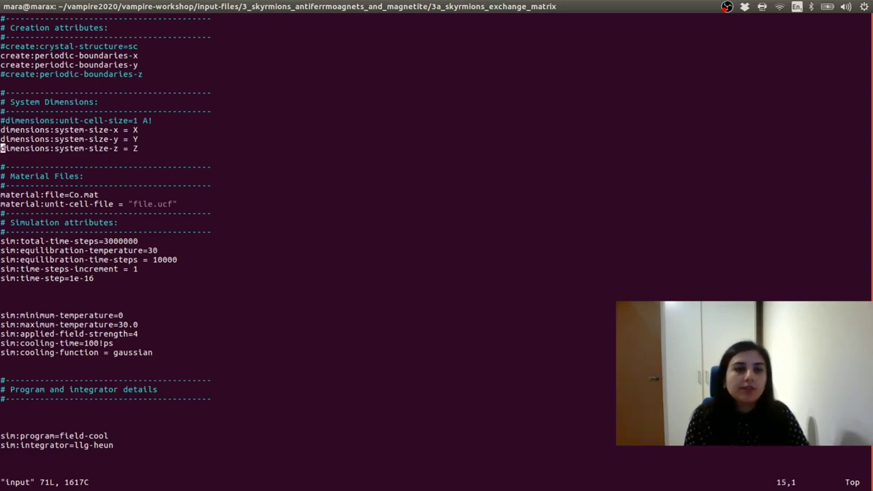
key(Right)
key(Right)
key(Right)
key(Right)
key(Right)
key(Right)
key(Right)
key(Right)
key(Right)
key(Right)
key(Right)
key(Right)
key(Right)
key(Right)
key(Right)
key(Right)
key(Right)
key(Right)
key(Right)
key(Right)
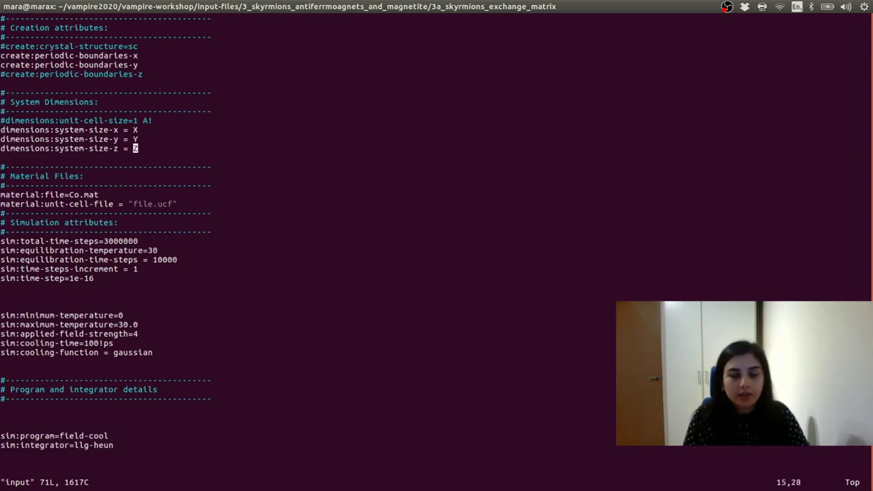
text(s0.1)
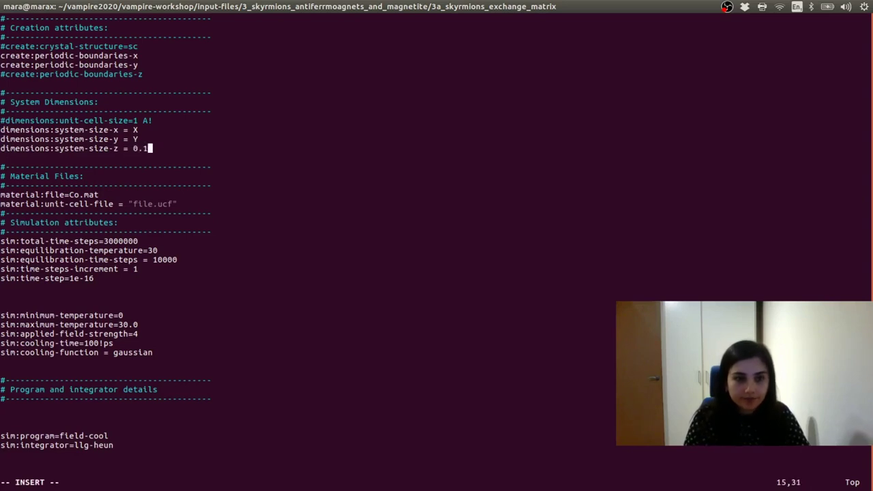
text(!nm)
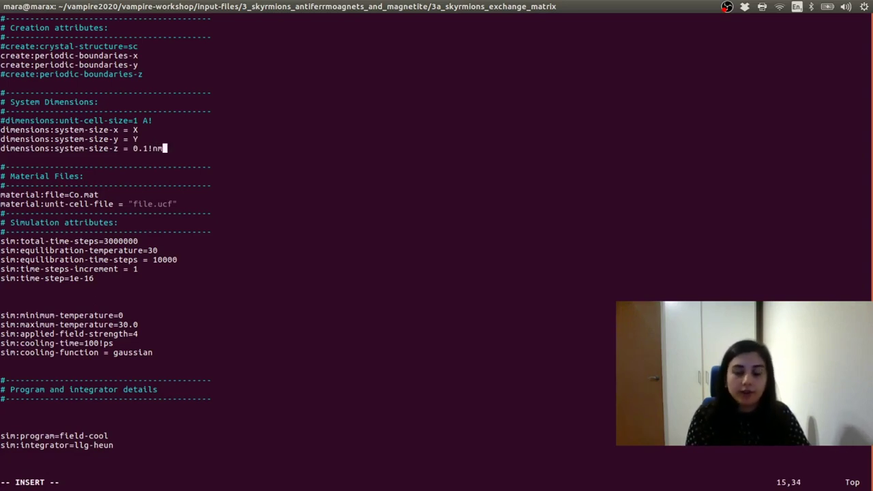
key(Up)
key(Up)
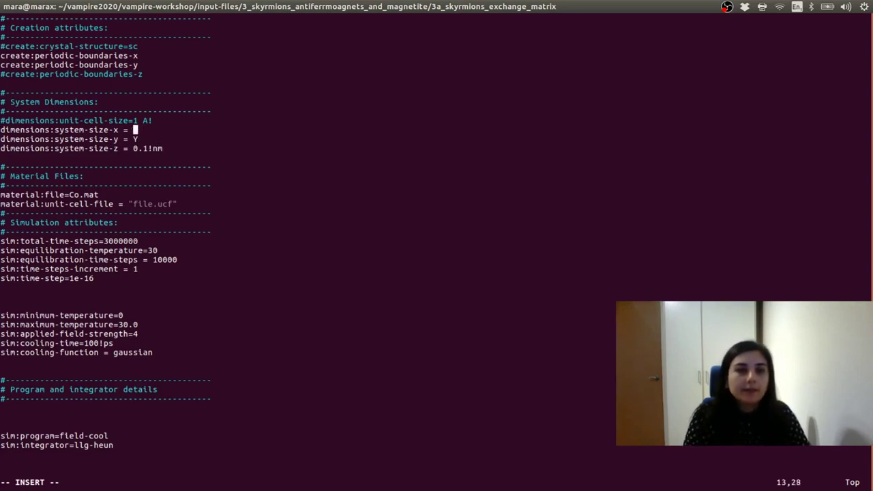
key(BackSpace)
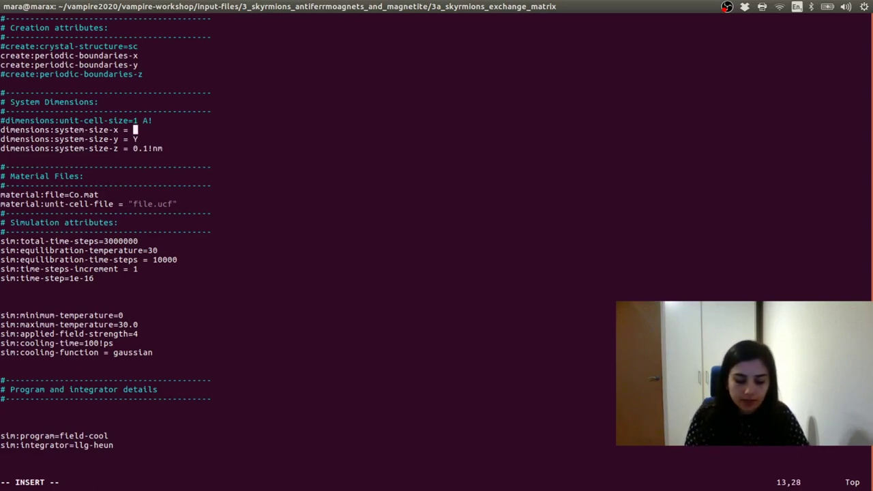
text(2)
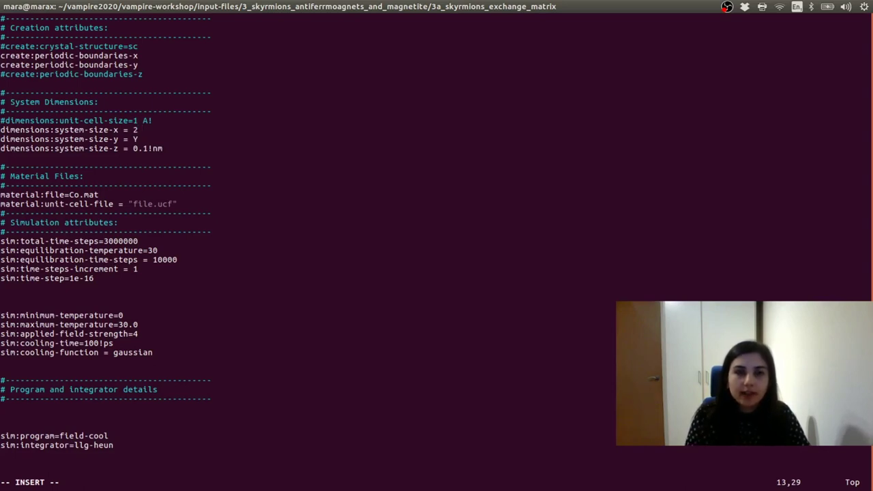
text(!m,)
key(BackSpace)
key(BackSpace)
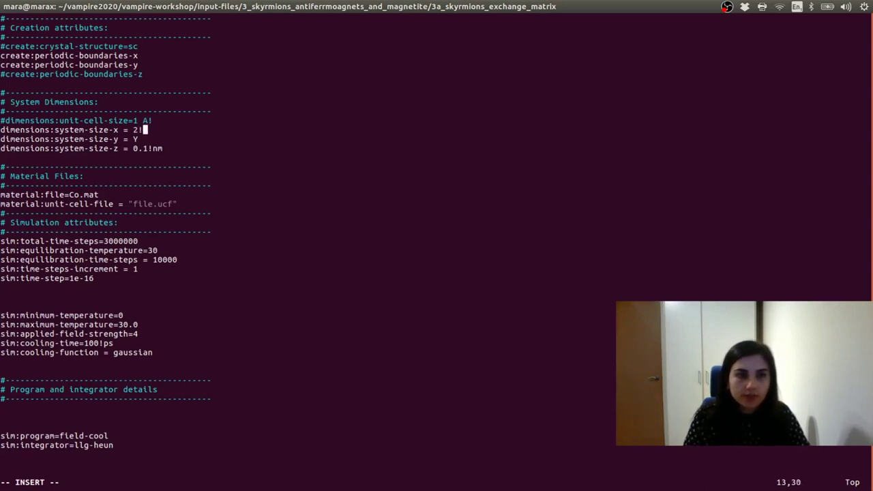
text(nm)
key(Down)
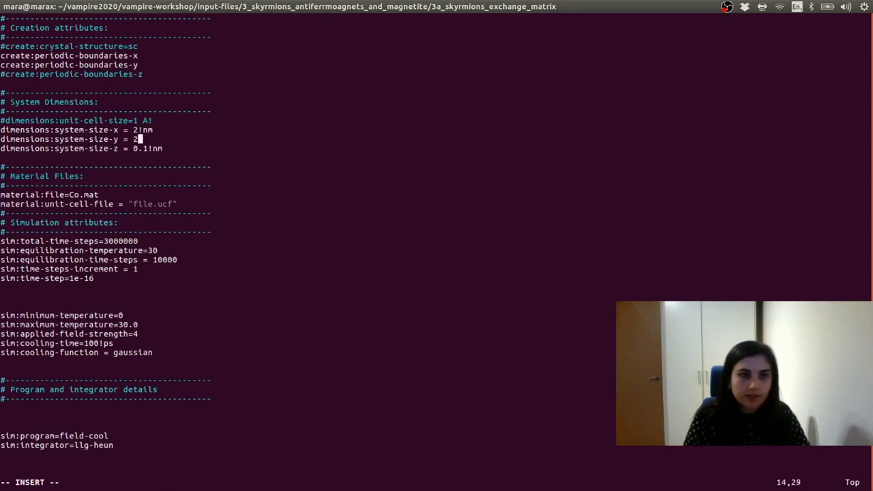
text(")
text(nm)
key(BackSpace)
key(BackSpace)
key(BackSpace)
text(!nm)
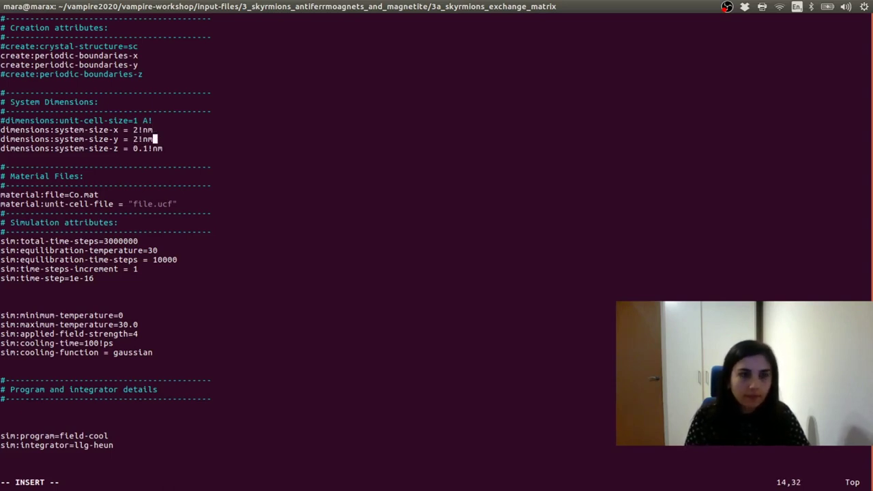
key(Down)
key(Down)
key(Down)
key(Down)
key(Down)
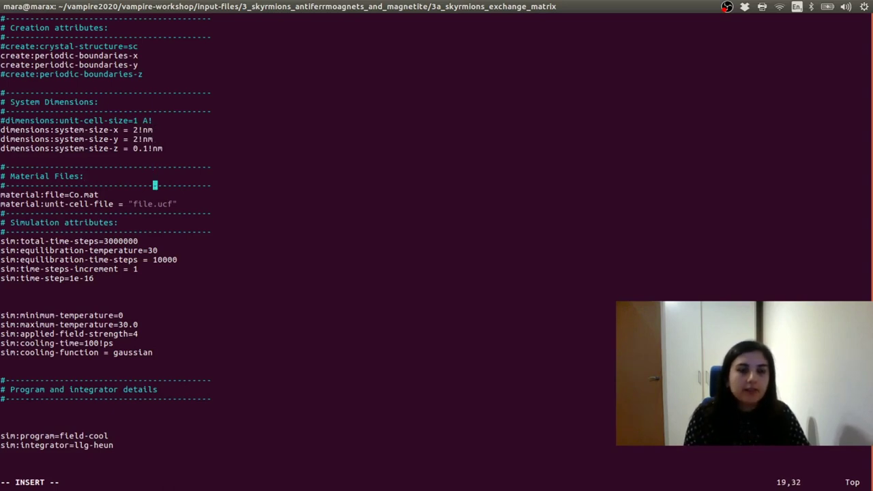
key(Down)
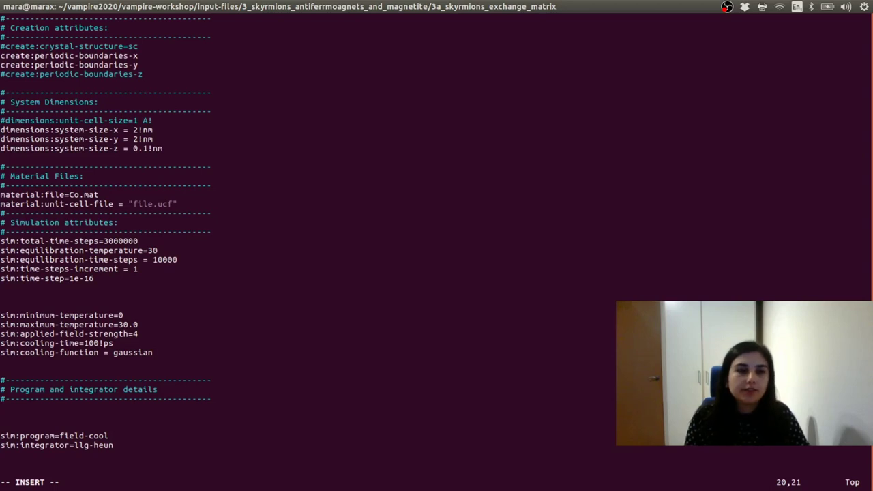
- Move through the field-cool, llg-heun simulation settings down to the data output section
click(155, 204)
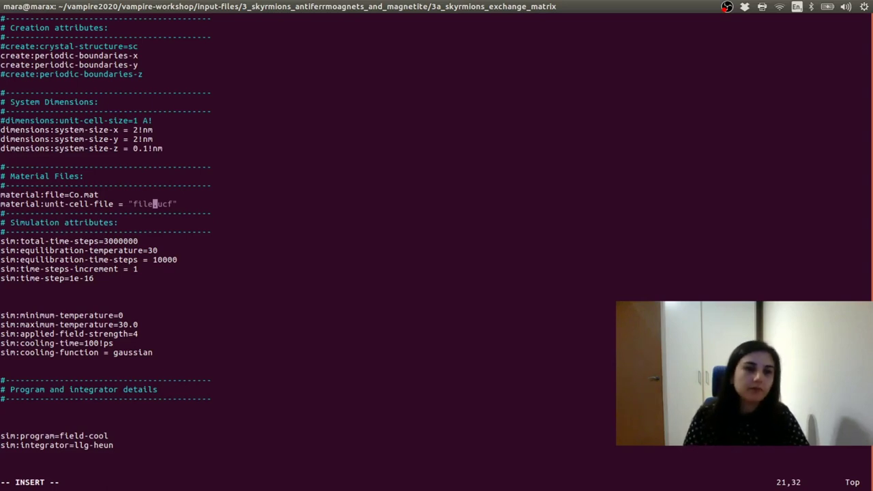
key(Up)
key(Down)
key(Down)
key(Down)
key(Down)
key(Down)
key(Down)
key(Down)
key(Down)
key(Down)
key(Down)
key(Down)
key(Down)
key(Down)
key(Down)
key(Down)
key(Down)
key(Down)
key(Down)
key(Down)
key(Down)
key(Down)
key(Down)
key(Down)
key(Down)
key(Down)
key(Down)
key(Down)
key(Down)
key(Down)
key(Down)
key(Up)
key(Up)
key(Up)
key(Up)
key(Down)
key(Down)
key(Down)
key(Down)
key(Down)
key(Down)
key(Down)
key(Down)
key(Down)
key(Down)
key(Down)
key(Down)
key(Down)
key(Down)
key(Down)
key(Down)
key(Down)
key(Down)
key(Down)
key(Up)
key(Up)
key(Up)
key(Up)
key(Up)
key(Up)
key(Up)
key(Up)
key(Up)
key(Up)
key(Up)
key(Up)
key(Up)
key(Up)
key(Up)
key(Up)
key(Up)
key(Up)
key(Up)
key(Up)
key(Down)
key(Down)
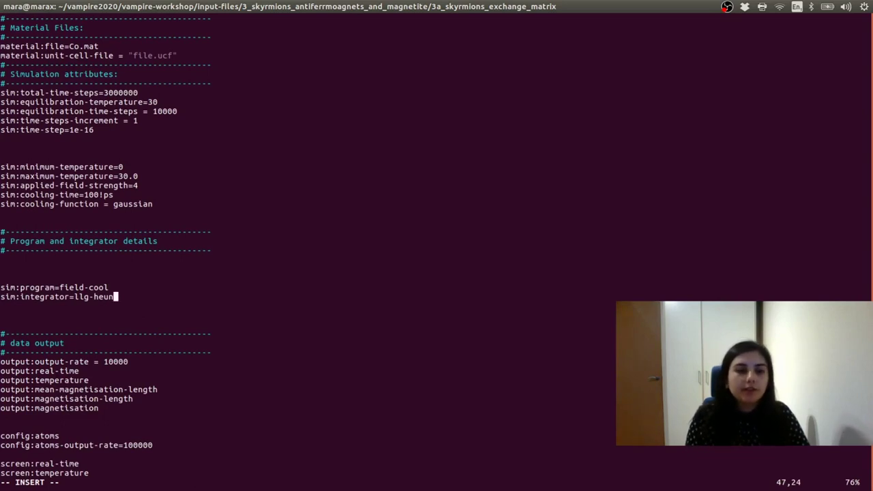
key(Up)
key(Up)
key(Down)
key(Down)
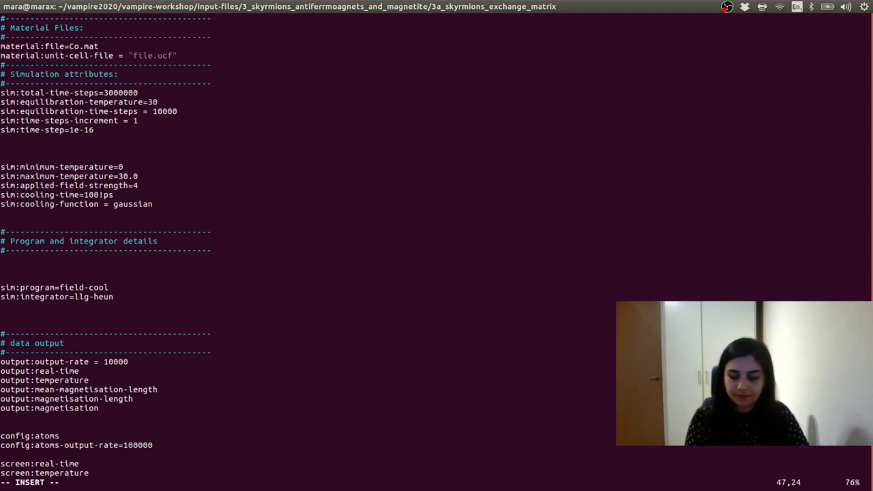
key(Up)
key(Up)
key(Up)
key(Up)
key(Up)
key(Up)
key(Up)
key(Up)
key(Up)
key(Up)
key(Up)
key(Up)
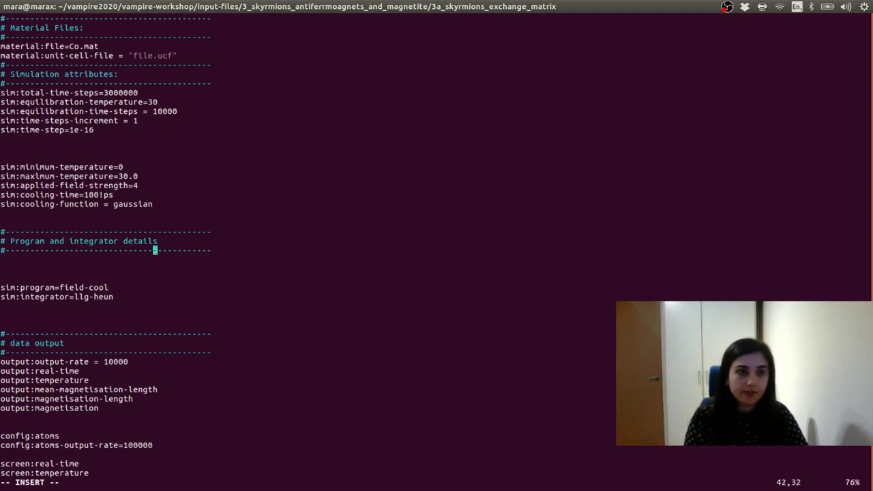
key(Up)
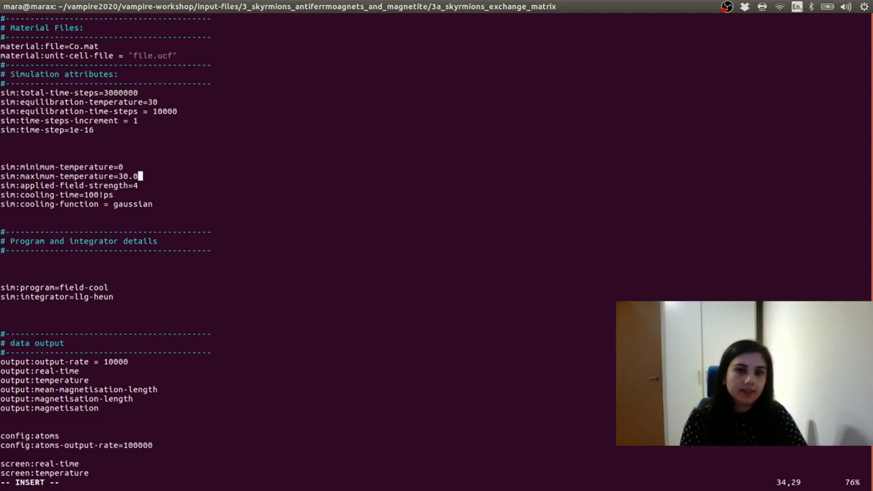
key(Up)
key(Up)
key(Down)
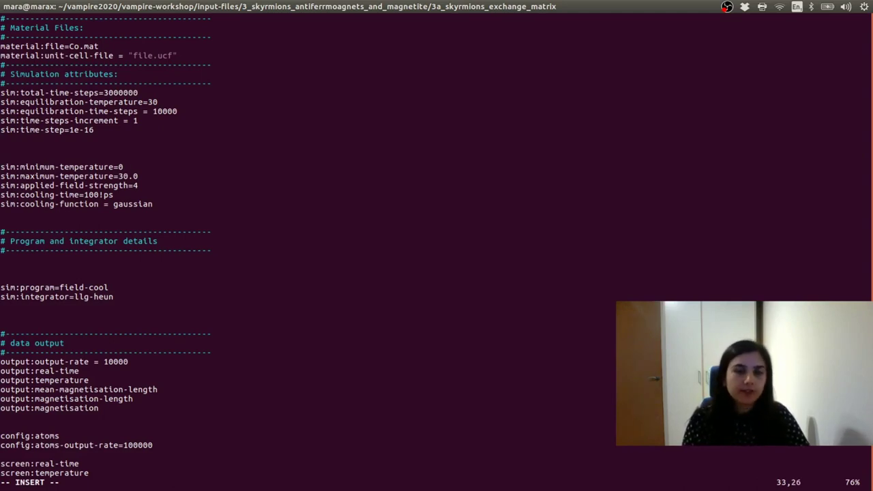
key(Down)
key(Down)
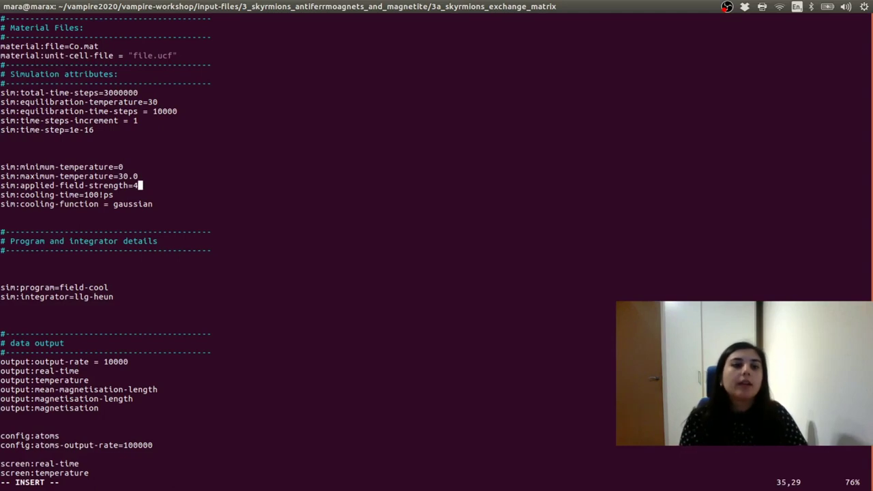
key(Down)
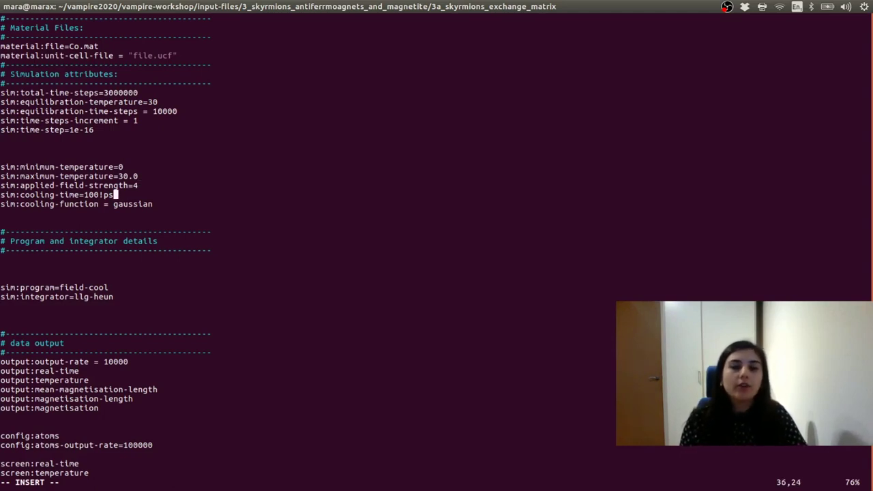
key(Down)
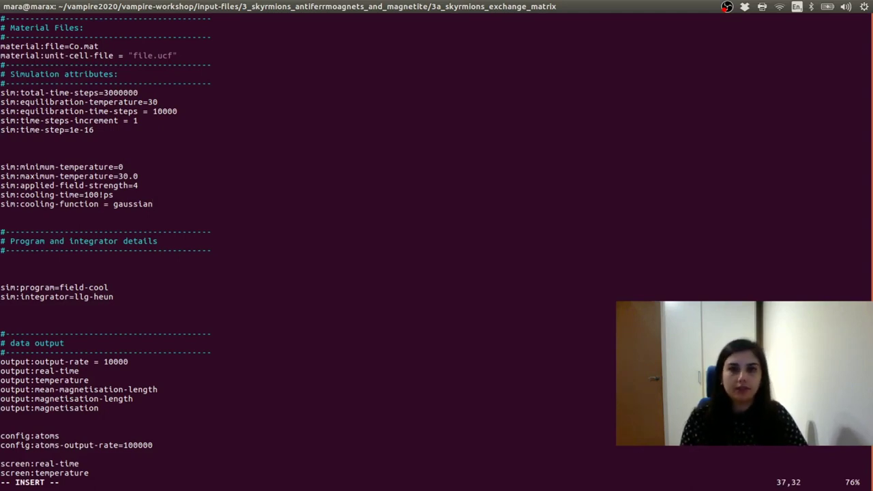
key(Up)
key(Up)
key(Up)
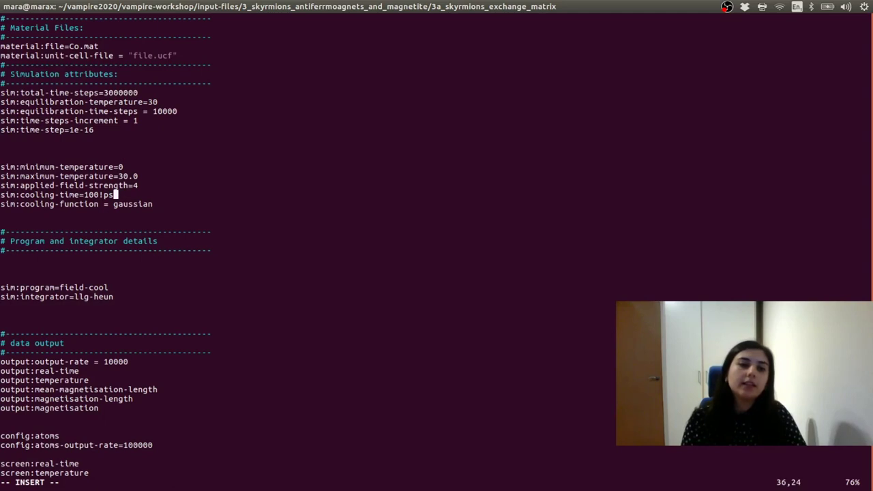
key(Left)
key(Left)
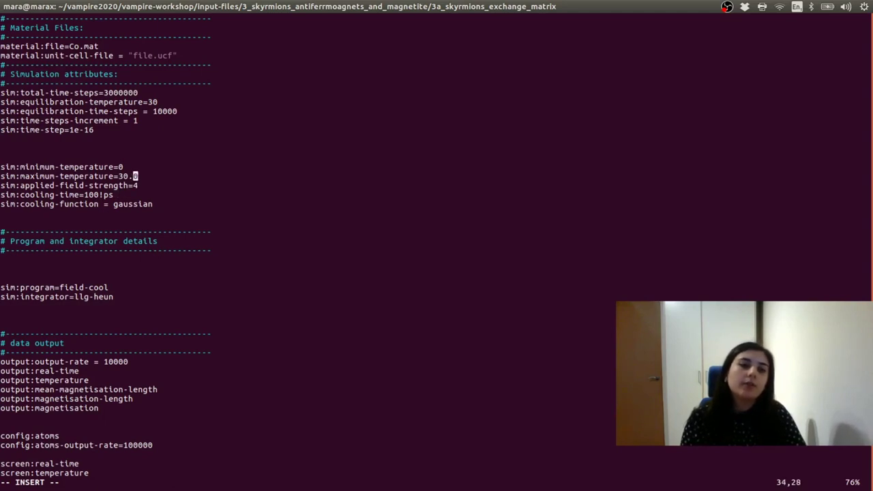
key(Up)
key(Down)
key(Down)
key(Down)
key(Down)
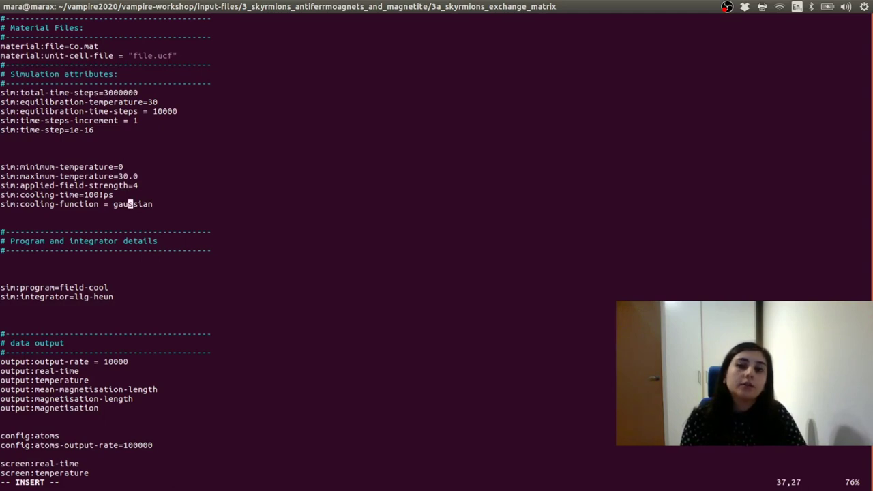
key(Up)
key(Up)
key(Up)
key(Up)
key(Up)
key(Up)
key(Up)
key(Up)
key(Up)
key(Up)
key(Up)
key(Up)
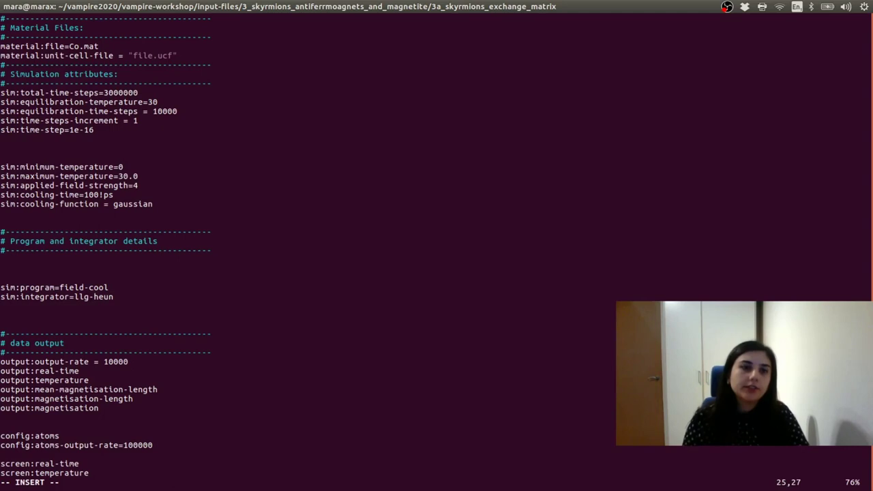
key(Left)
key(Left)
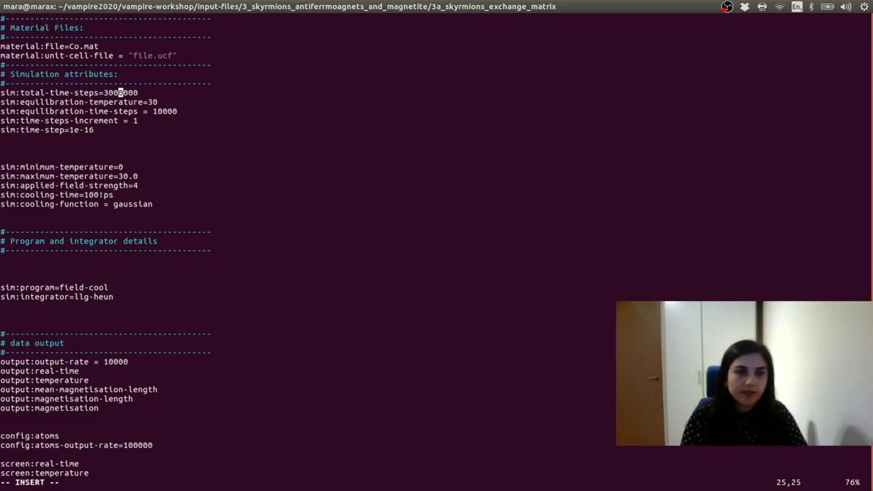
key(Right)
key(Right)
key(Left)
key(Left)
key(Down)
key(Down)
key(Up)
key(Down)
key(Up)
key(Down)
key(End)
key(Down)
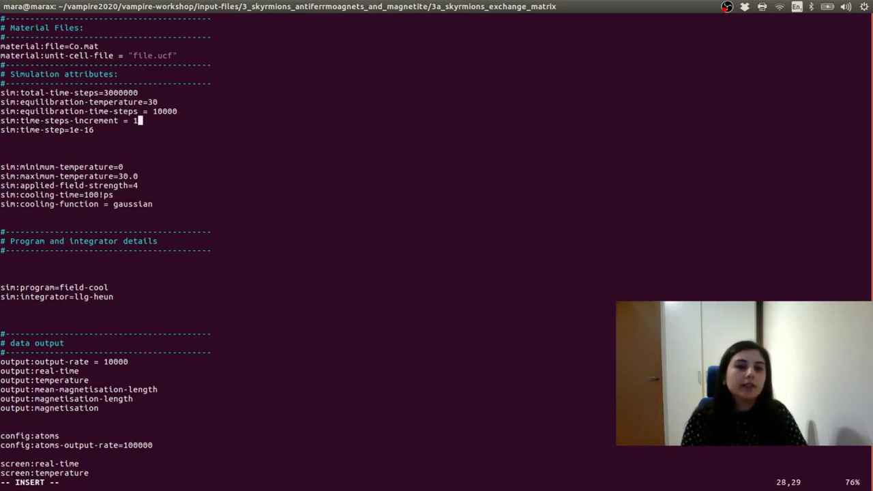
key(Up)
key(Down)
key(Down)
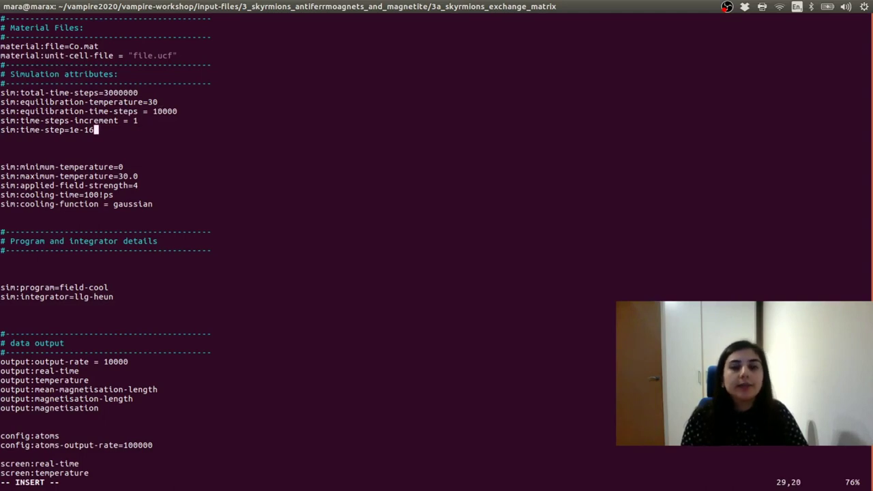